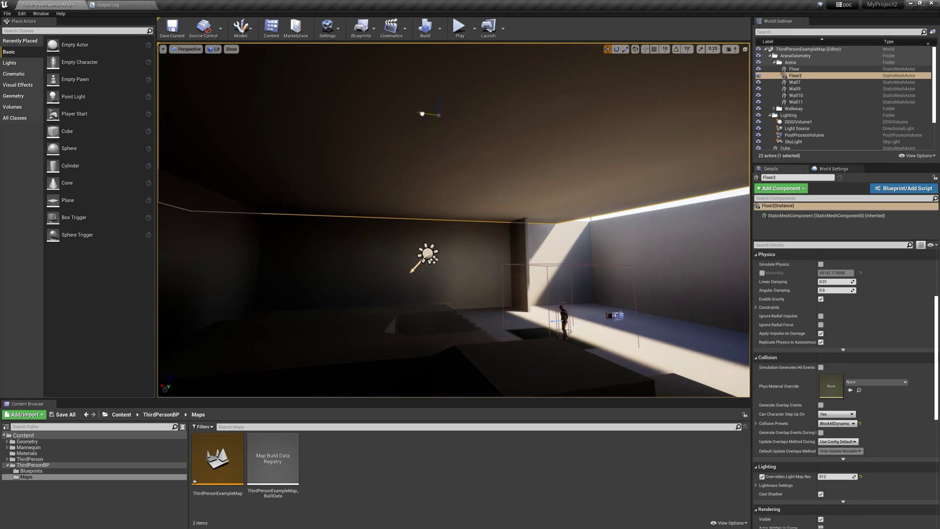
Slide the Floor2 ceiling slab sideways along its Y axis to change the light entering the room.
{"action": "left_click_drag", "start_coordinate": [422, 114], "coordinate": [73, 132]}
{"action": "left_click_drag", "start_coordinate": [167, 137], "coordinate": [193, 197]}
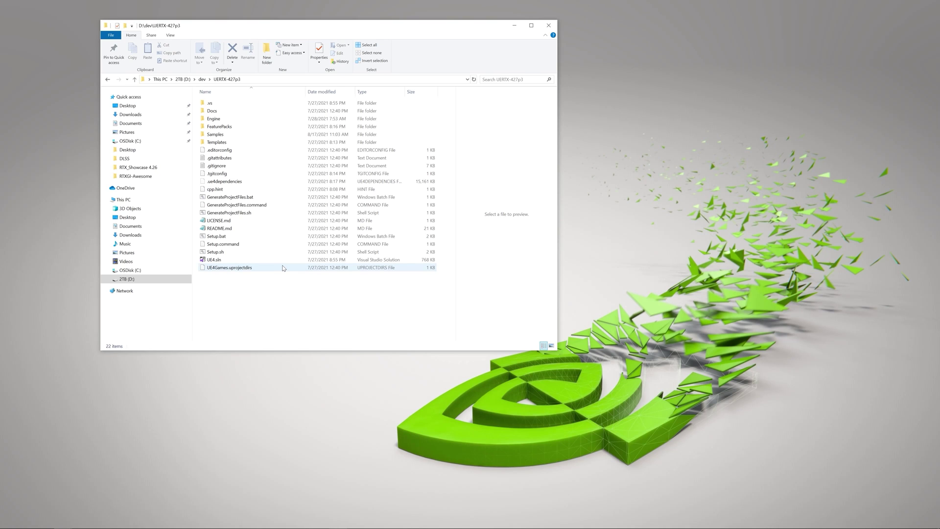
Switch to File Explorer and browse from the UERTX-427p3 folder to Engine\Plugins\Runtime\Nvidia.
{"action": "double_click", "coordinate": [252, 119]}
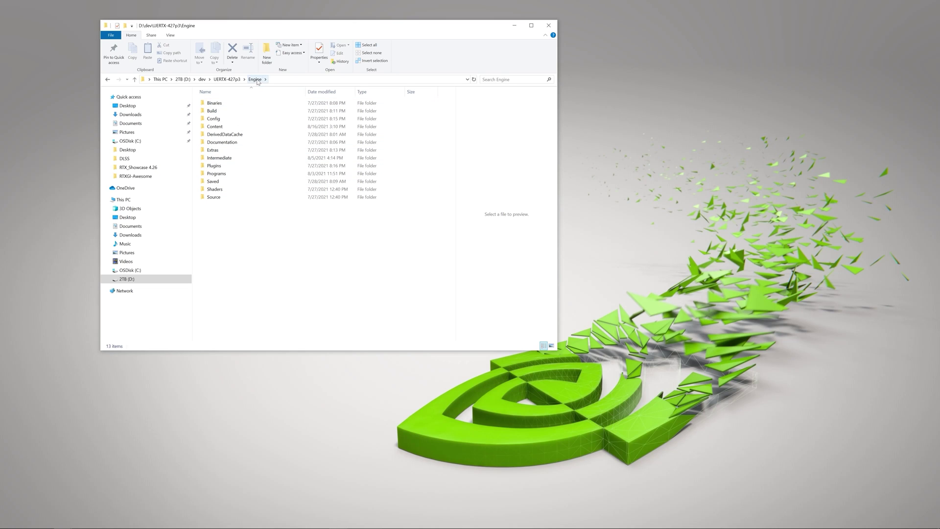
{"action": "double_click", "coordinate": [237, 166]}
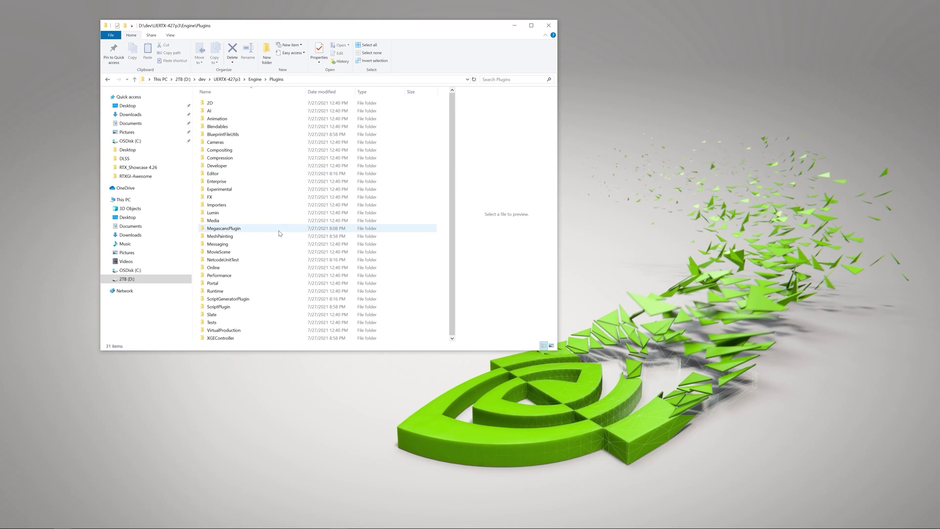
{"action": "double_click", "coordinate": [241, 291]}
{"action": "scroll", "coordinate": [288, 177], "scroll_direction": "down", "scroll_amount": 12}
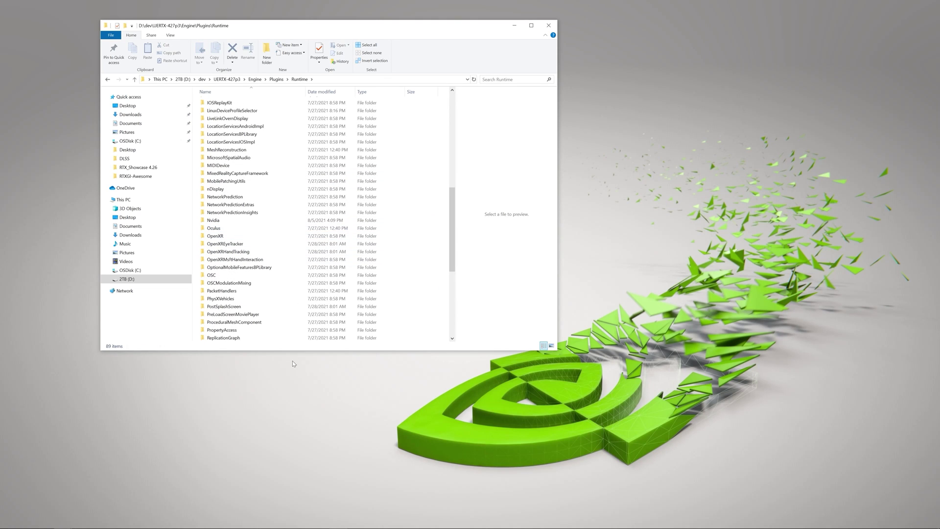
{"action": "double_click", "coordinate": [243, 221]}
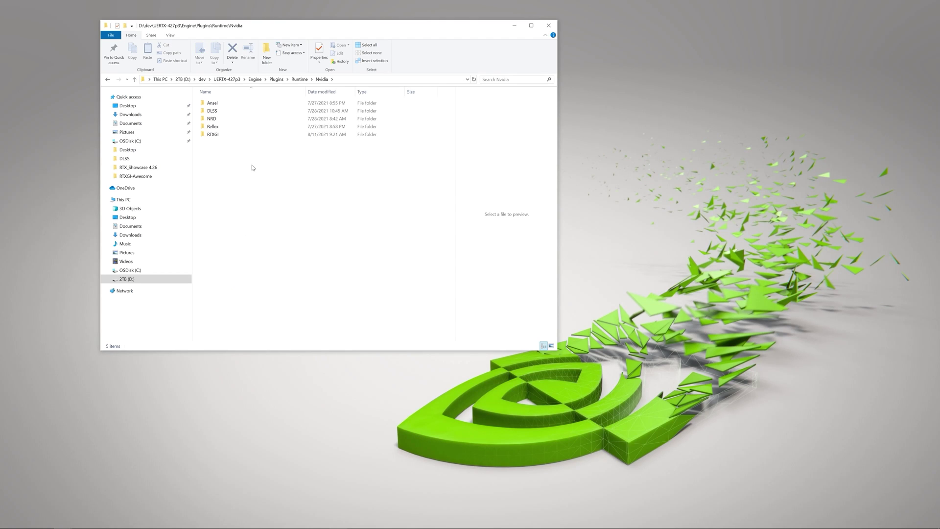
Inspect the DLSS and RTXGI plugin folders, highlighting the PDF guides inside DLSS, and return to the Nvidia folder.
{"action": "left_click", "coordinate": [218, 111]}
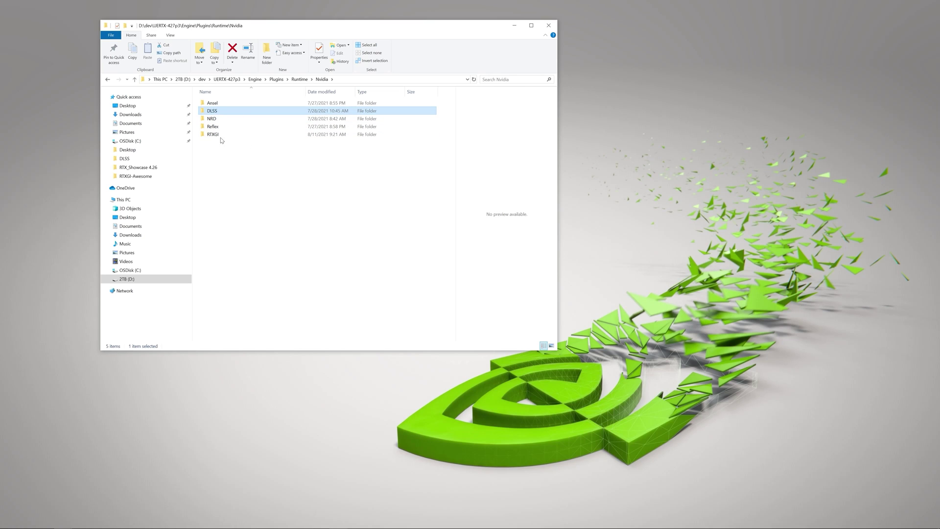
{"action": "left_click", "coordinate": [237, 137]}
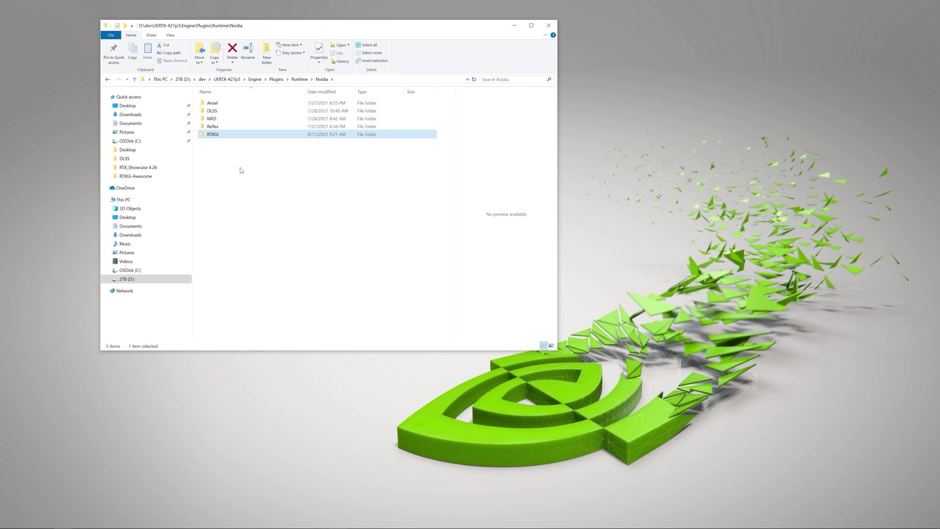
{"action": "double_click", "coordinate": [237, 111]}
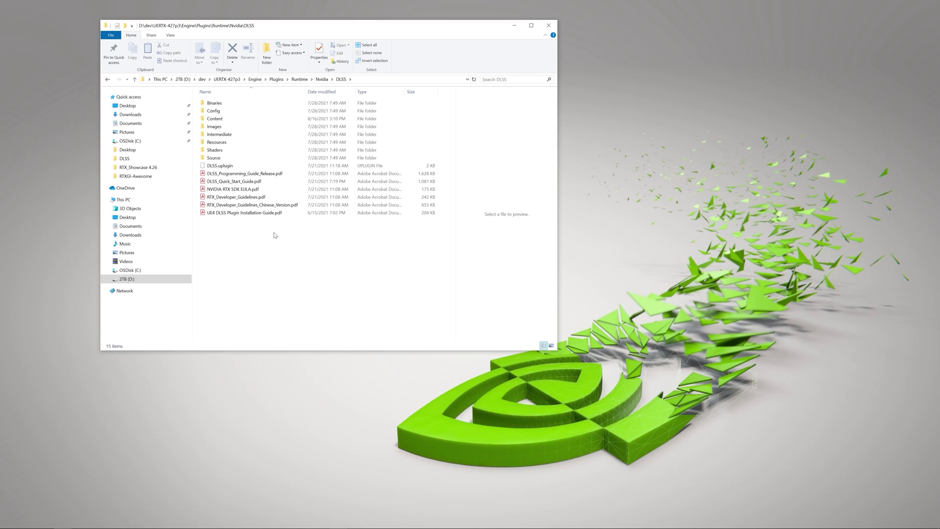
{"action": "key", "text": "alt+Left"}
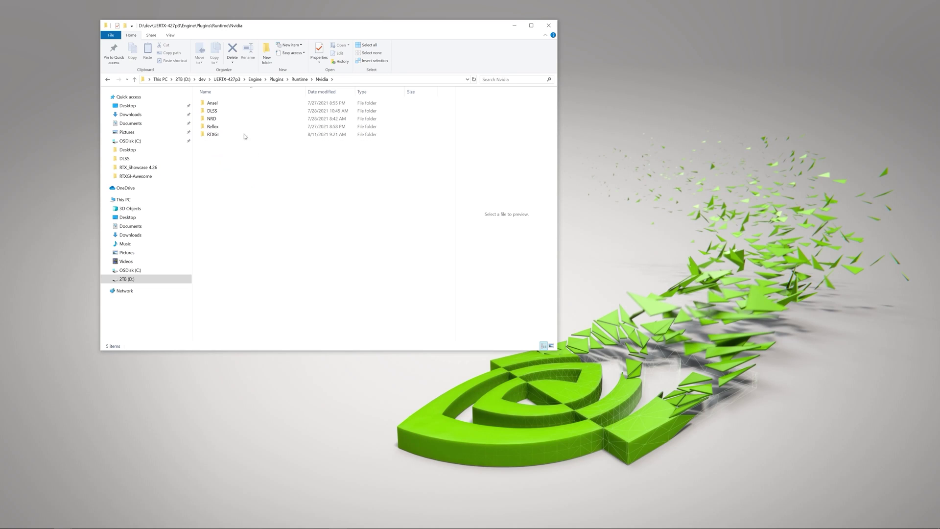
{"action": "double_click", "coordinate": [229, 111]}
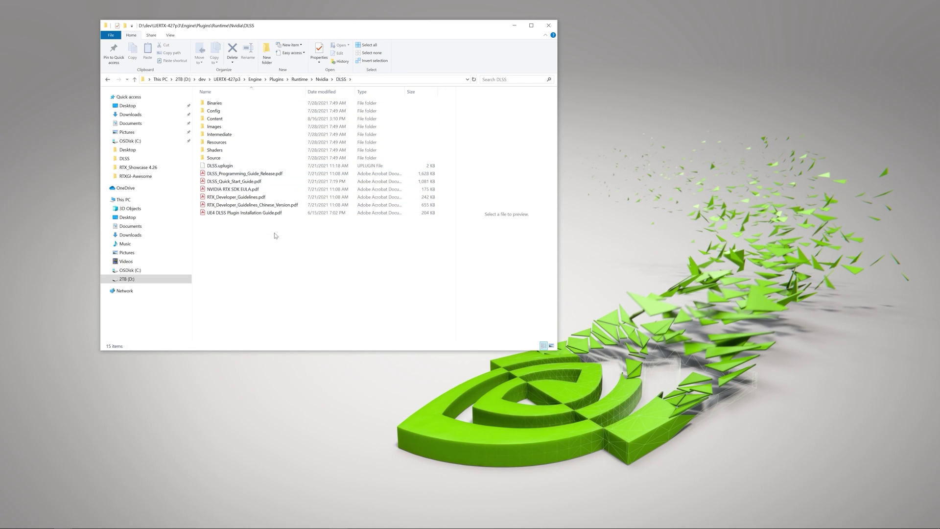
{"action": "left_click_drag", "start_coordinate": [283, 233], "coordinate": [240, 171]}
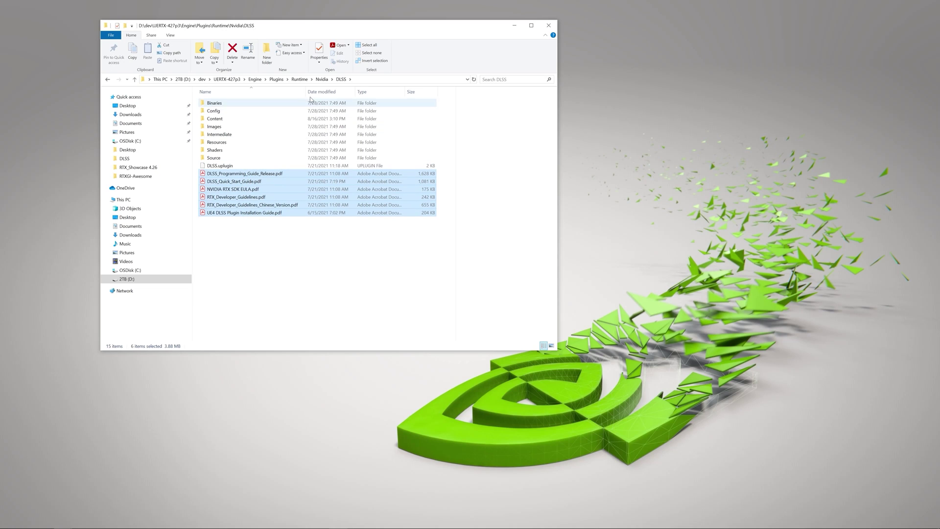
{"action": "key", "text": "alt+p"}
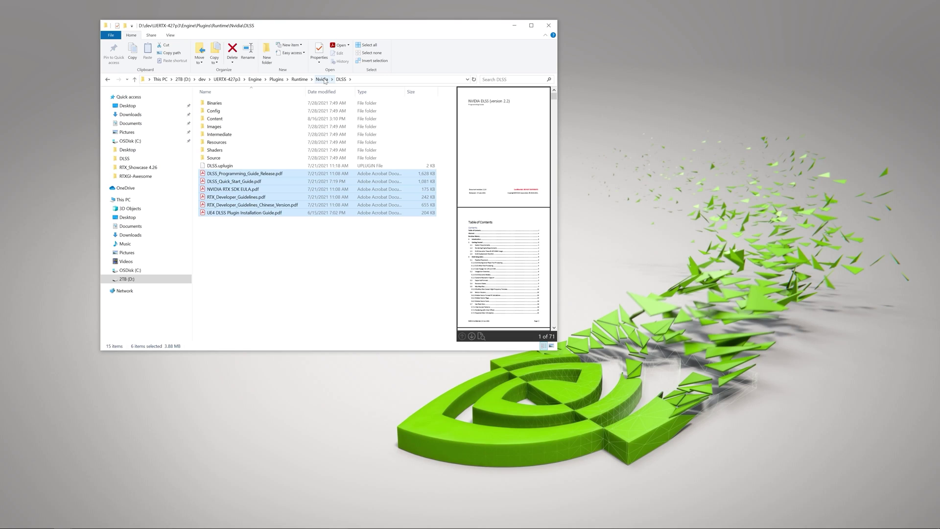
{"action": "left_click", "coordinate": [324, 81]}
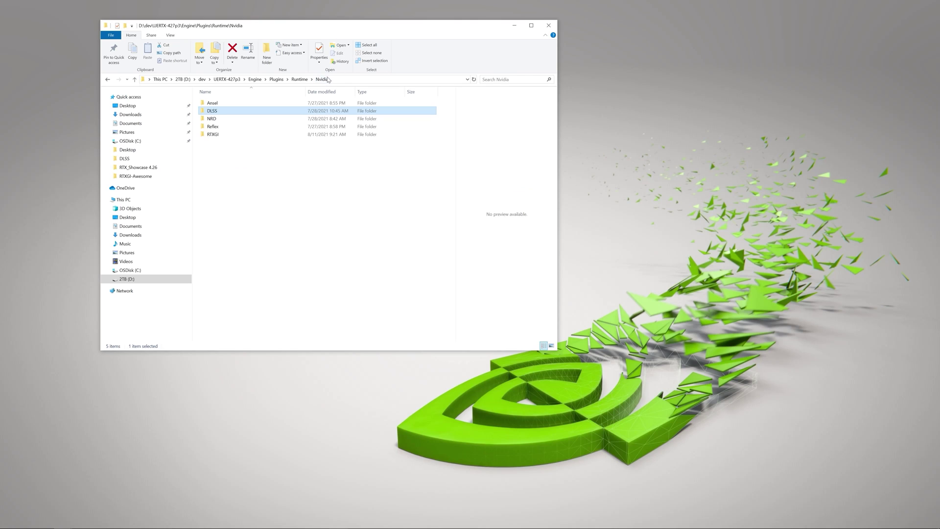
{"action": "left_click", "coordinate": [285, 172]}
Go back to the UERTX-427p3 folder and open the RTXGITest project folder inside Samples.
{"action": "left_click", "coordinate": [226, 79]}
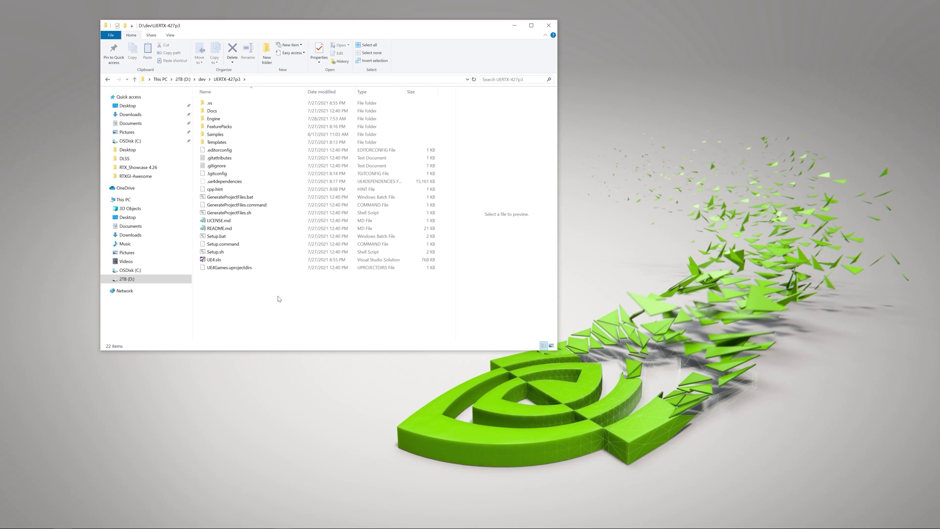
{"action": "left_click", "coordinate": [243, 135]}
{"action": "double_click", "coordinate": [244, 135]}
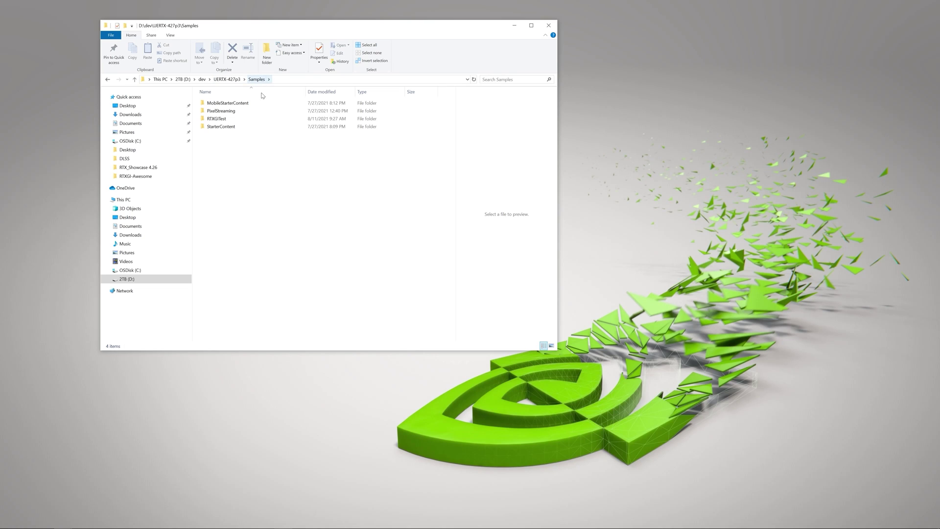
{"action": "left_click", "coordinate": [237, 121]}
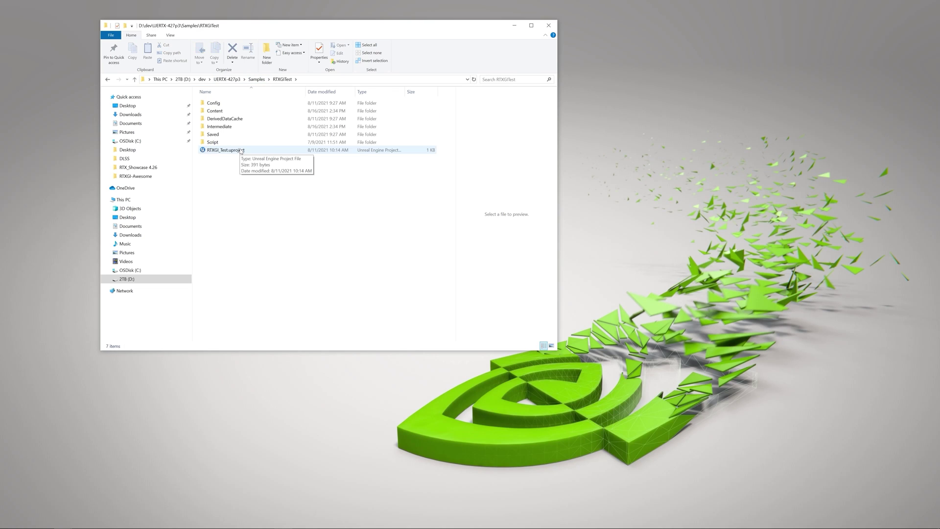
Switch the Unreal Engine version of RTXGI_Test.uproject to the source build at D:\dev\UERTX-427p3.
{"action": "left_click", "coordinate": [240, 152]}
{"action": "right_click", "coordinate": [240, 150]}
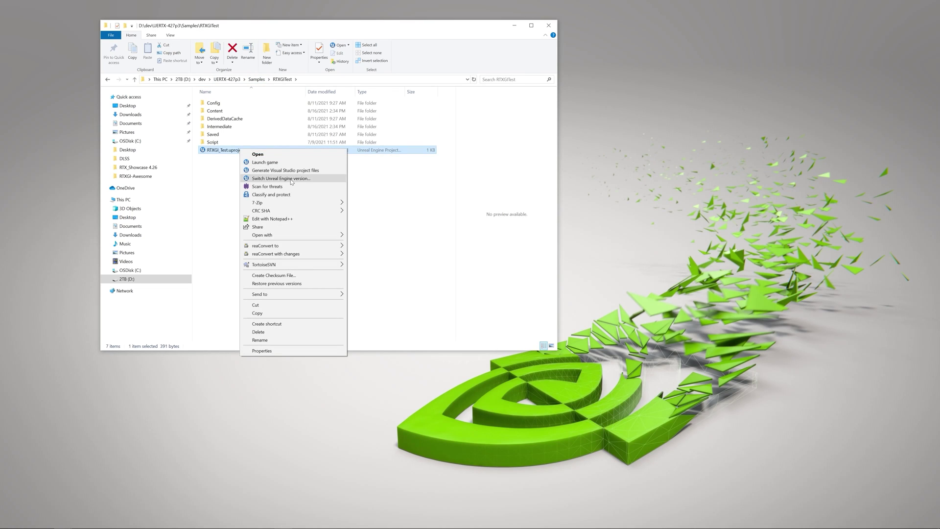
{"action": "left_click", "coordinate": [274, 179]}
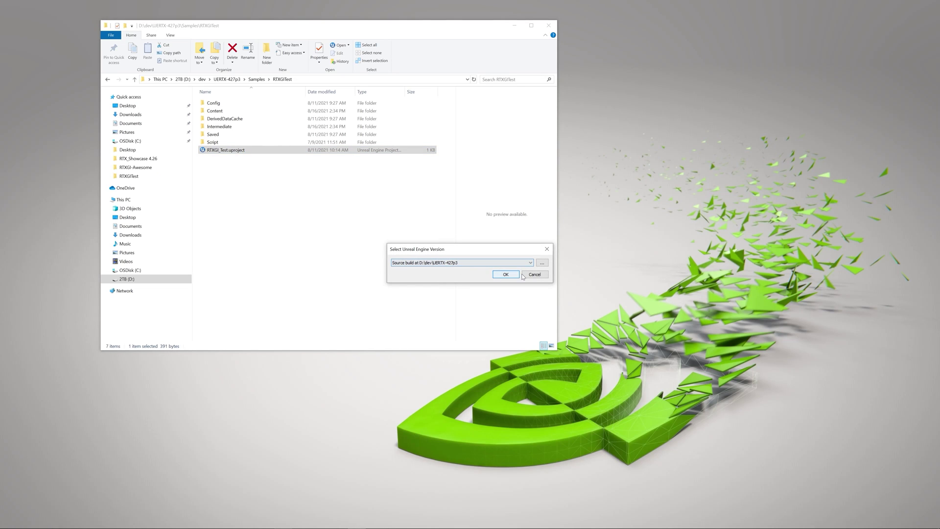
{"action": "left_click", "coordinate": [505, 274]}
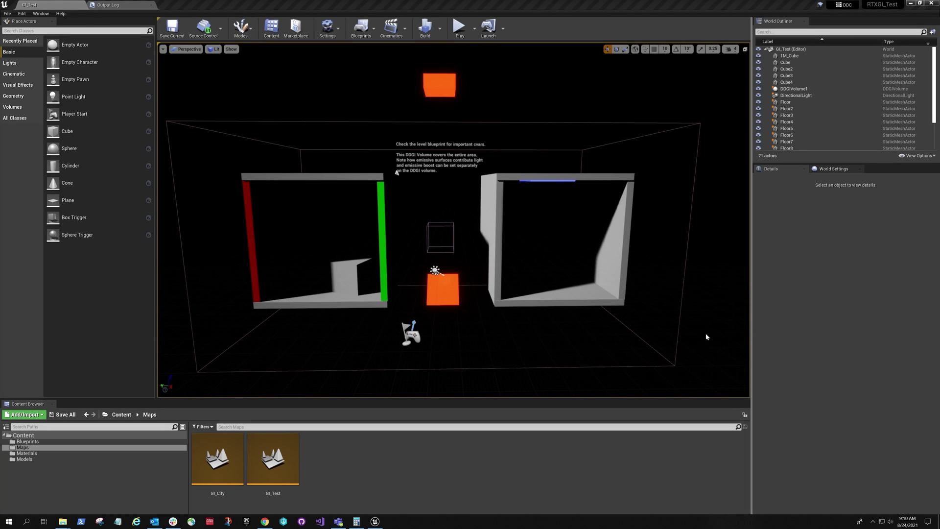
In the Unreal Editor, search the project's plugins for "nvidia", review the matching plugins, and close the plugin browser.
{"action": "left_click", "coordinate": [333, 33]}
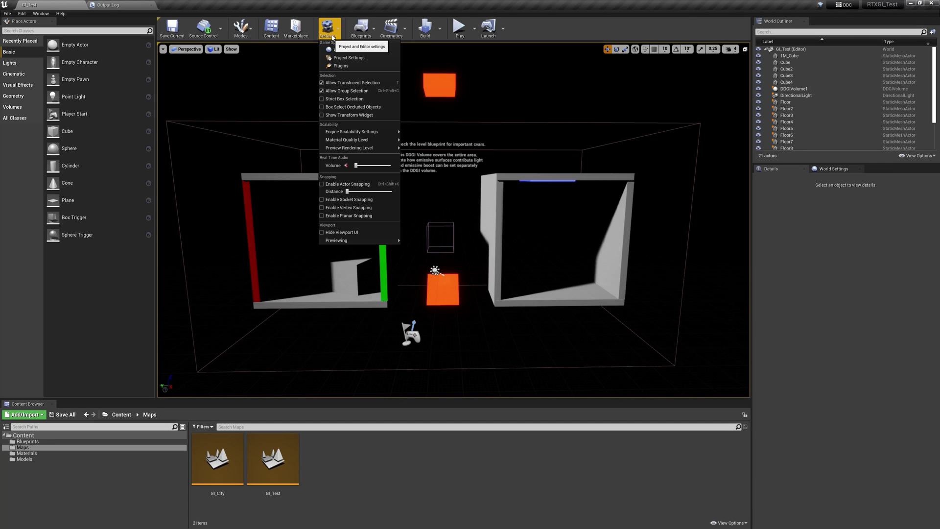
{"action": "left_click", "coordinate": [336, 66]}
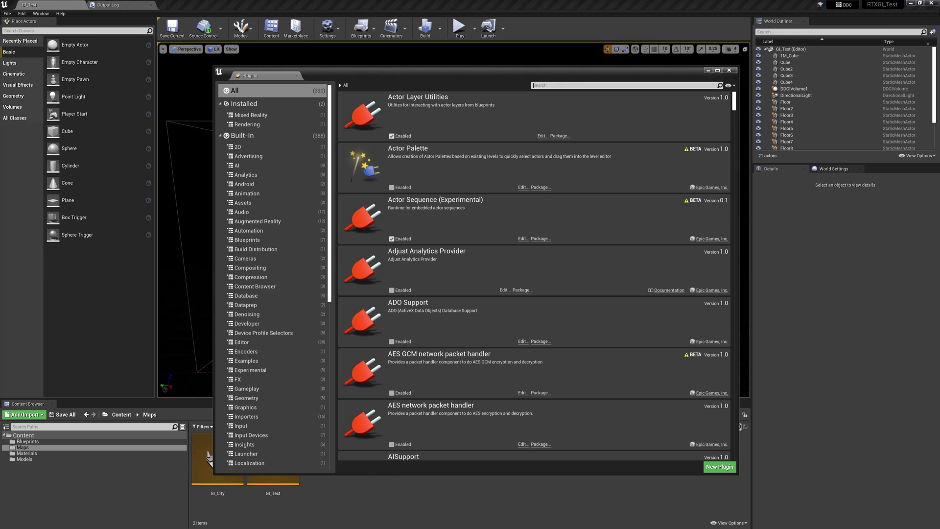
{"action": "type", "text": "nvidia"}
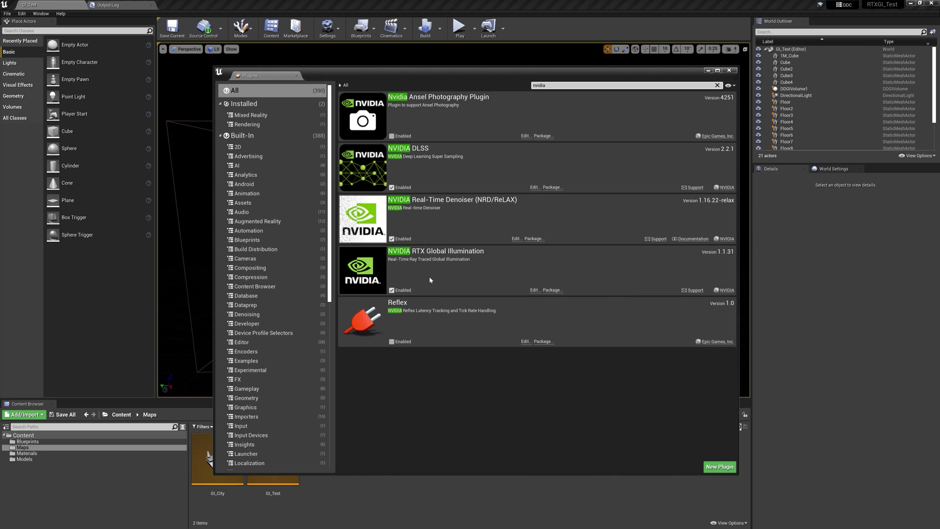
{"action": "left_click", "coordinate": [729, 70]}
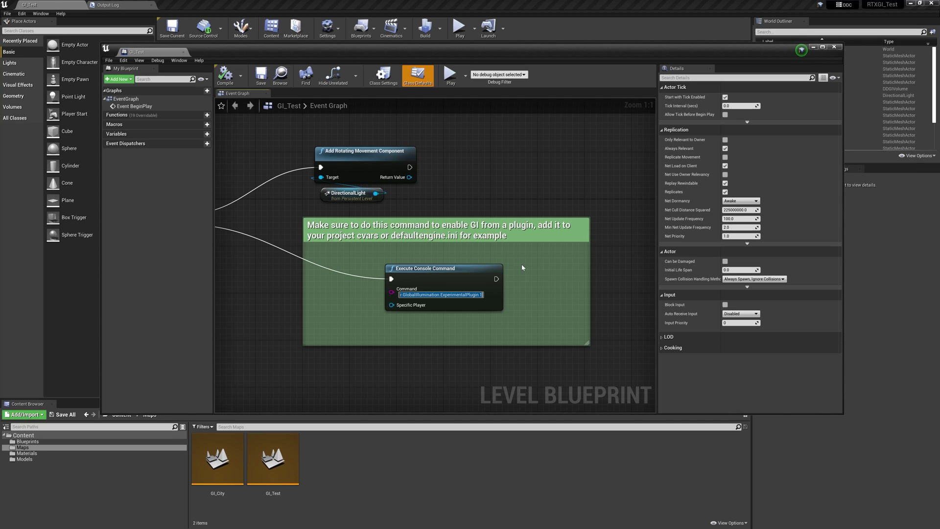
Close the GI_Test level blueprint and play the level in the editor.
{"action": "left_click", "coordinate": [835, 47]}
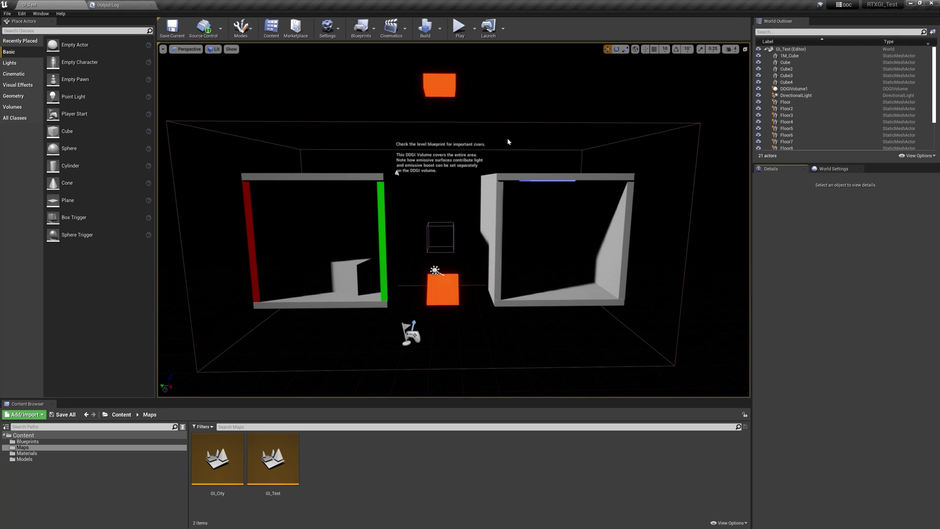
{"action": "left_click", "coordinate": [459, 27]}
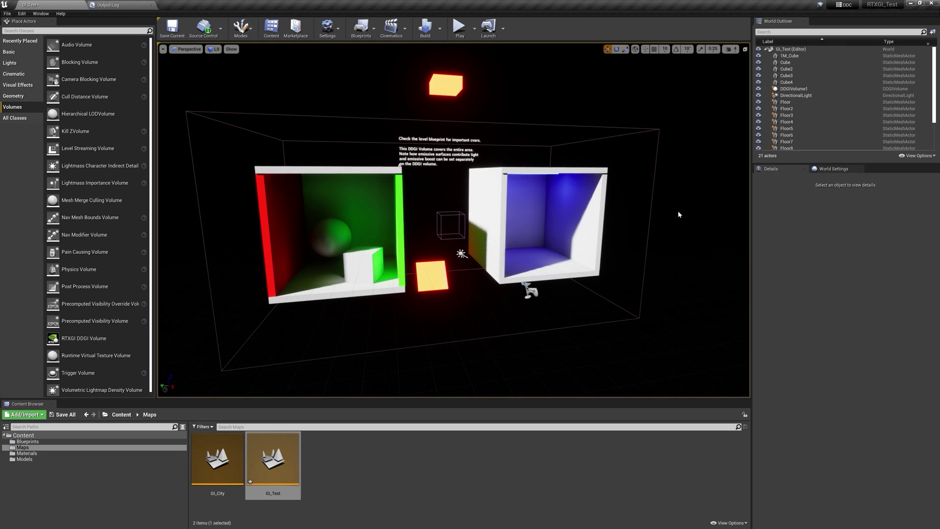
Place an additional RTXGI DDGI Volume in front of the blue-lit room and delete it again.
{"action": "left_click", "coordinate": [657, 129]}
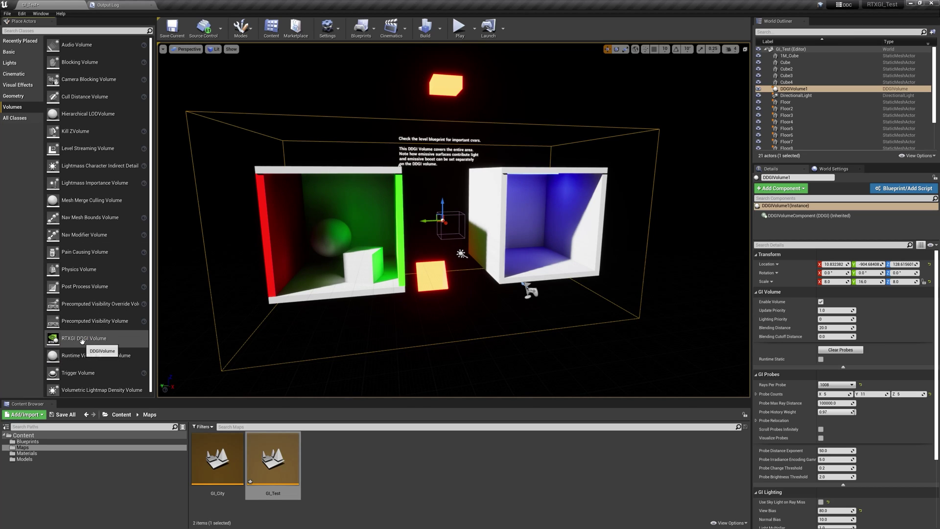
{"action": "left_click_drag", "start_coordinate": [82, 342], "coordinate": [564, 319]}
{"action": "mouse_move", "coordinate": [603, 329]}
{"action": "right_mouse_down"}
{"action": "mouse_move", "coordinate": [679, 365]}
{"action": "mouse_move", "coordinate": [613, 344]}
{"action": "right_mouse_up"}
{"action": "right_click_drag", "start_coordinate": [528, 308], "coordinate": [618, 334]}
{"action": "key", "text": "Delete"}
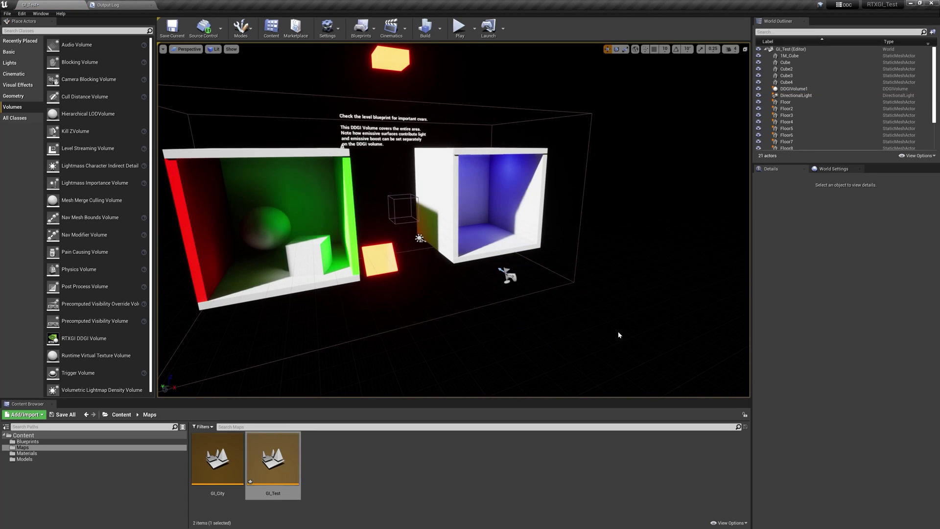
Reset the probe counts of the DDGI volume enclosing both rooms to the default 8, 8, 8 and enable Visualize Probes.
{"action": "left_click", "coordinate": [591, 114]}
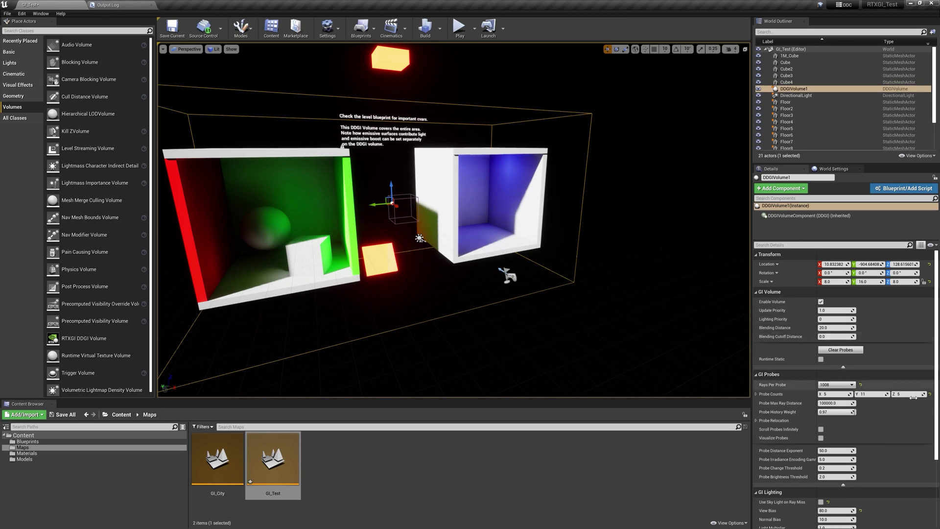
{"action": "scroll", "coordinate": [885, 419], "scroll_direction": "down", "scroll_amount": 3}
{"action": "scroll", "coordinate": [888, 429], "scroll_direction": "up", "scroll_amount": 4}
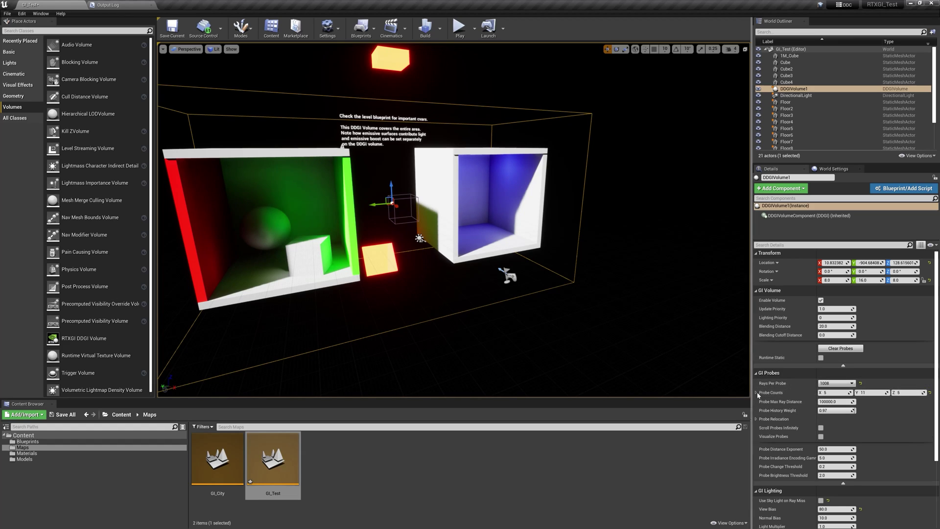
{"action": "left_click", "coordinate": [930, 393]}
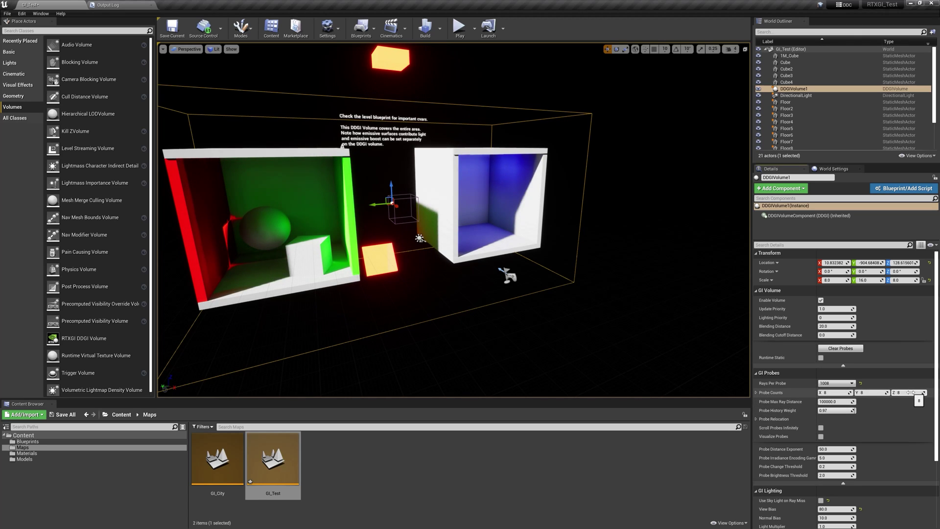
{"action": "right_click_drag", "start_coordinate": [603, 375], "coordinate": [567, 376]}
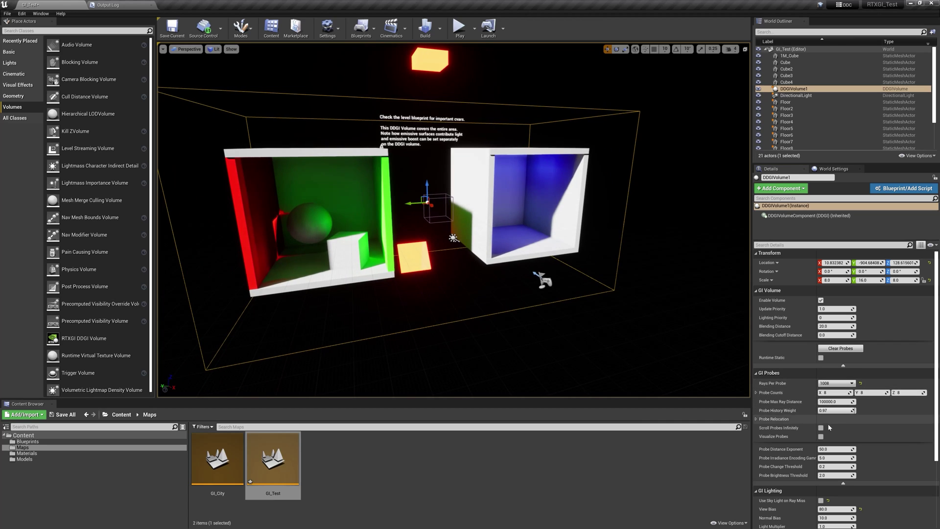
{"action": "left_click", "coordinate": [821, 436]}
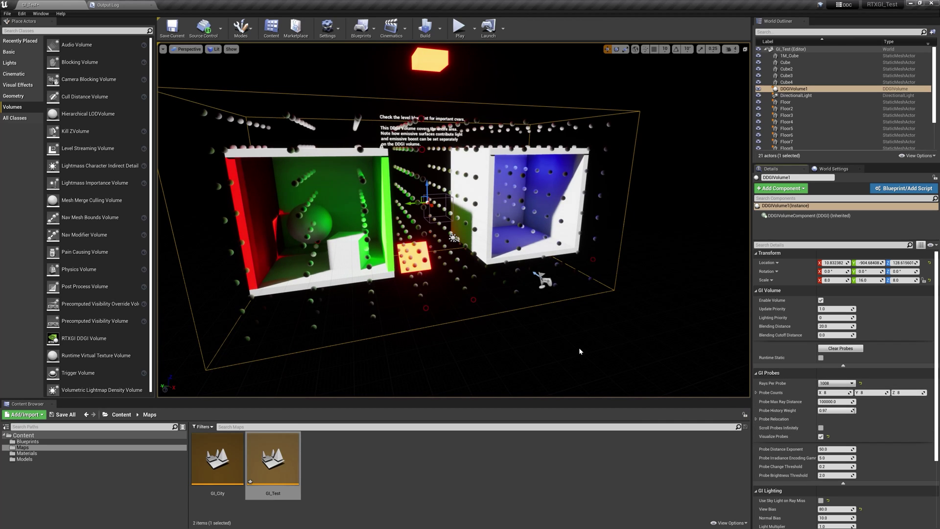
Examine the visualized probes around and inside both rooms from several angles, including a close-up beside the red wall.
{"action": "middle_click_drag", "start_coordinate": [580, 348], "coordinate": [518, 332]}
{"action": "right_click_drag", "start_coordinate": [519, 332], "coordinate": [499, 360]}
{"action": "right_click_drag", "start_coordinate": [582, 374], "coordinate": [591, 336]}
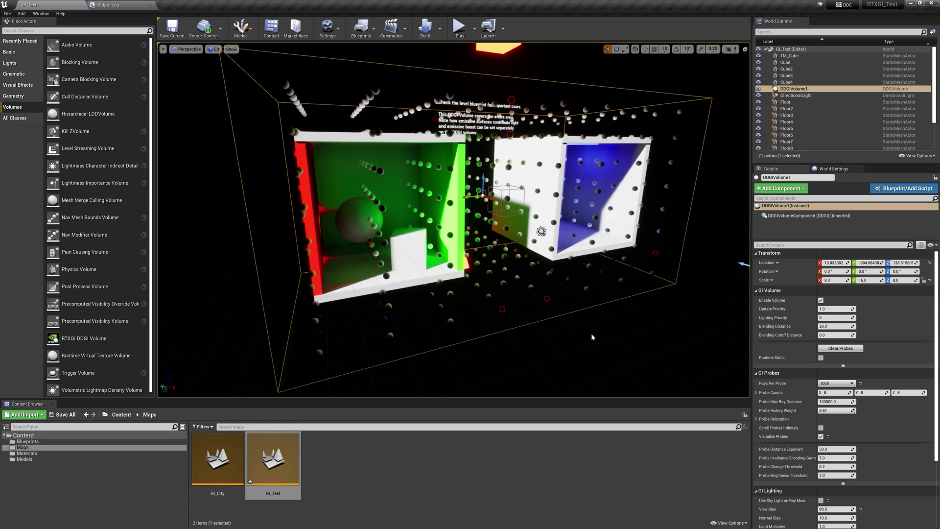
{"action": "right_click_drag", "start_coordinate": [591, 335], "coordinate": [548, 372]}
{"action": "key", "text": "w"}
{"action": "key", "text": "e"}
{"action": "key", "text": "s"}
{"action": "key", "text": "w"}
{"action": "right_click_drag", "start_coordinate": [544, 310], "coordinate": [497, 243]}
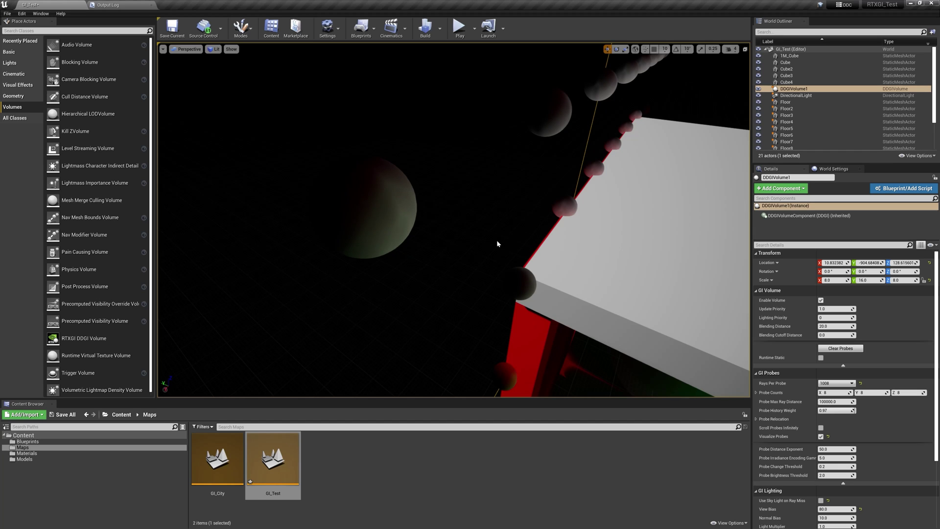
{"action": "right_click_drag", "start_coordinate": [496, 243], "coordinate": [496, 244]}
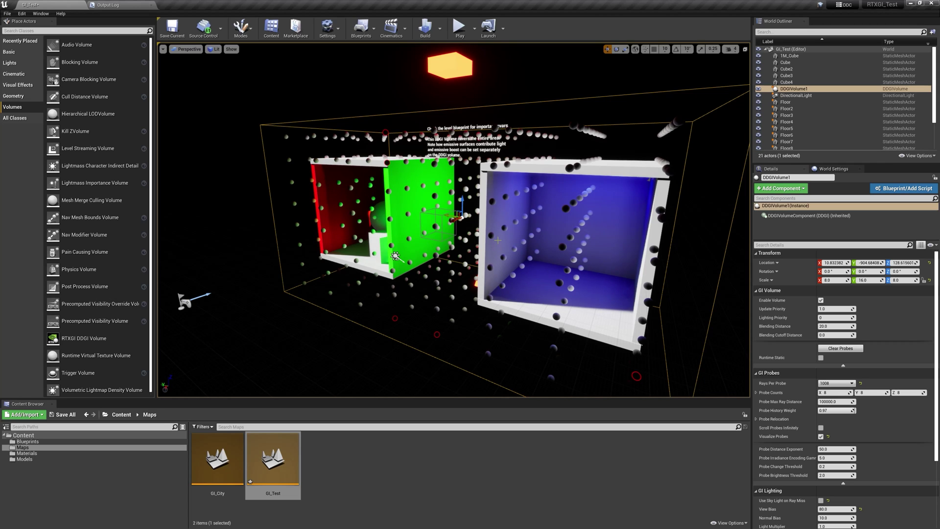
Try scaling the DDGI volume along its Y axis until it extends far beyond both rooms, and undo the scaling.
{"action": "key", "text": "s"}
{"action": "right_click_drag", "start_coordinate": [564, 169], "coordinate": [575, 133]}
{"action": "key", "text": "d"}
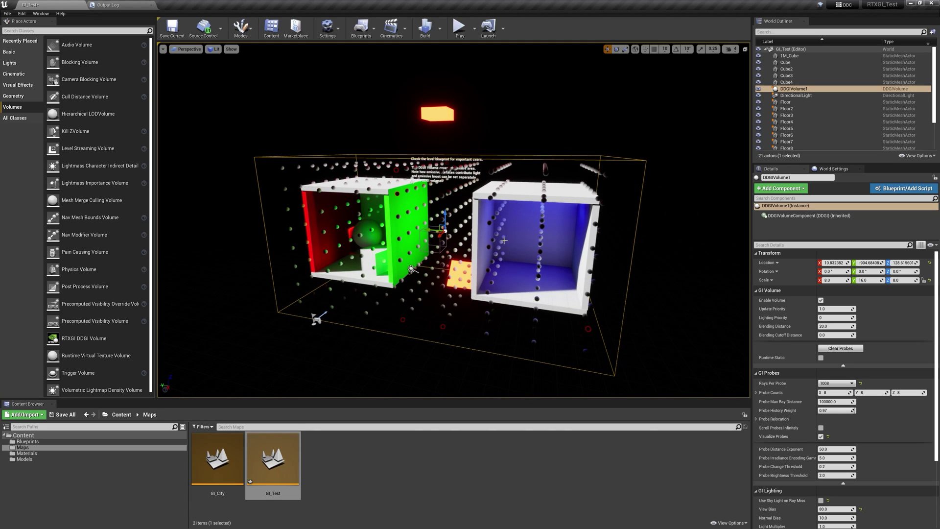
{"action": "key", "text": "r"}
{"action": "mouse_move", "coordinate": [429, 229]}
{"action": "left_mouse_down"}
{"action": "mouse_move", "coordinate": [489, 231]}
{"action": "mouse_move", "coordinate": [416, 230]}
{"action": "left_mouse_up"}
{"action": "middle_click_drag", "start_coordinate": [416, 230], "coordinate": [632, 225]}
{"action": "mouse_move", "coordinate": [453, 220]}
{"action": "right_mouse_down"}
{"action": "mouse_move", "coordinate": [484, 220]}
{"action": "mouse_move", "coordinate": [485, 208]}
{"action": "mouse_move", "coordinate": [440, 220]}
{"action": "mouse_move", "coordinate": [538, 229]}
{"action": "mouse_move", "coordinate": [455, 210]}
{"action": "right_mouse_up"}
{"action": "mouse_move", "coordinate": [514, 230]}
{"action": "right_mouse_down"}
{"action": "mouse_move", "coordinate": [518, 239]}
{"action": "mouse_move", "coordinate": [470, 230]}
{"action": "mouse_move", "coordinate": [509, 217]}
{"action": "mouse_move", "coordinate": [510, 247]}
{"action": "right_mouse_up"}
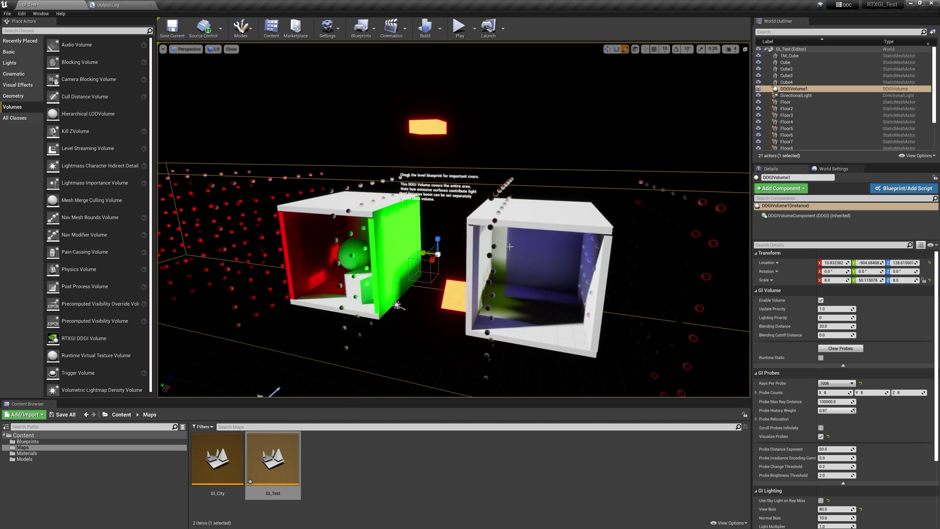
{"action": "key", "text": "ctrl+z"}
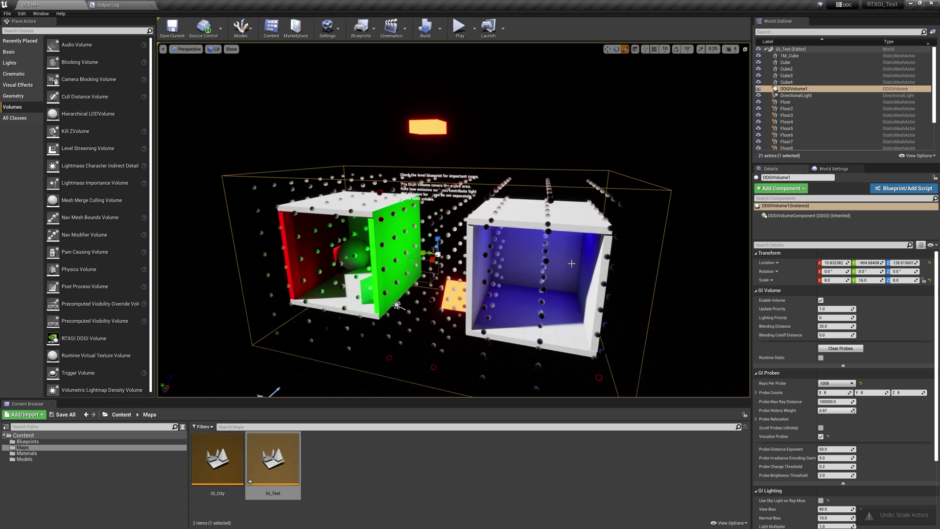
Set the Y probe count of the DDGI volume enclosing both rooms to 16.
{"action": "right_click_drag", "start_coordinate": [571, 263], "coordinate": [542, 171]}
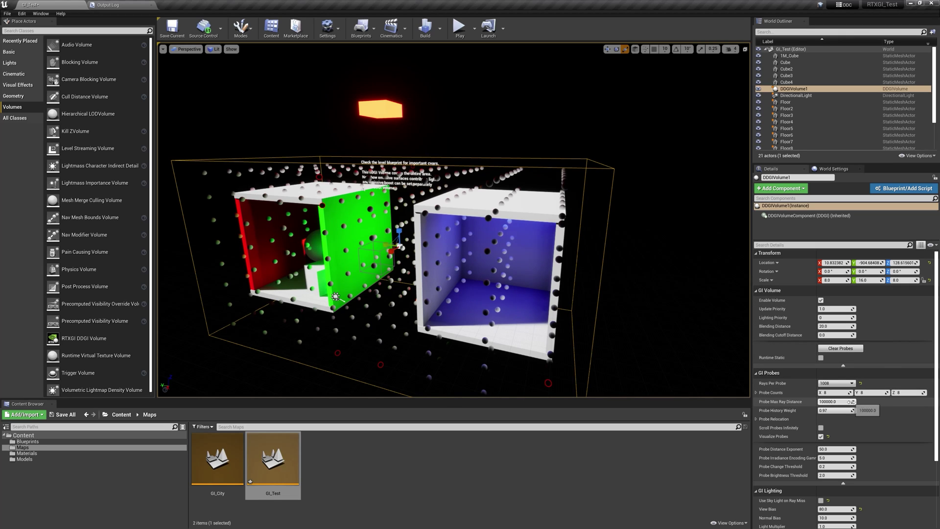
{"action": "left_click", "coordinate": [870, 392]}
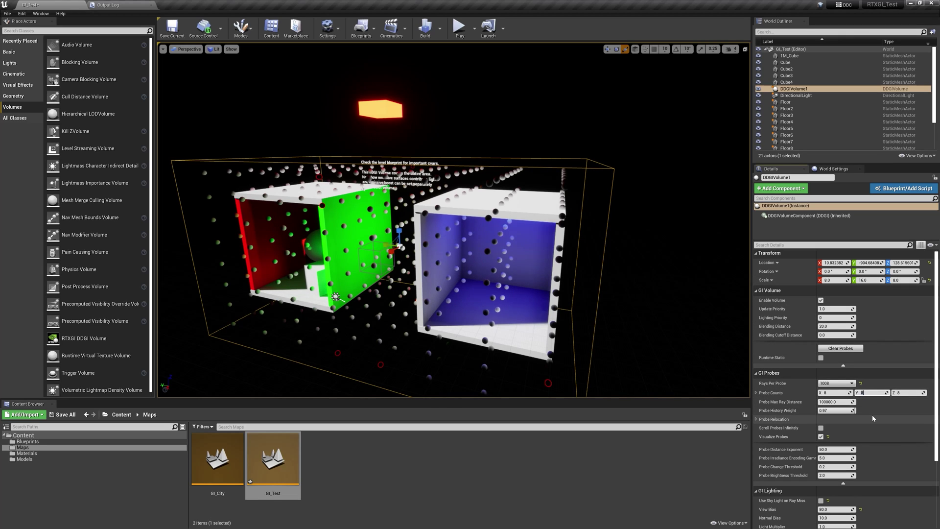
{"action": "type", "text": "16"}
{"action": "key", "text": "Return"}
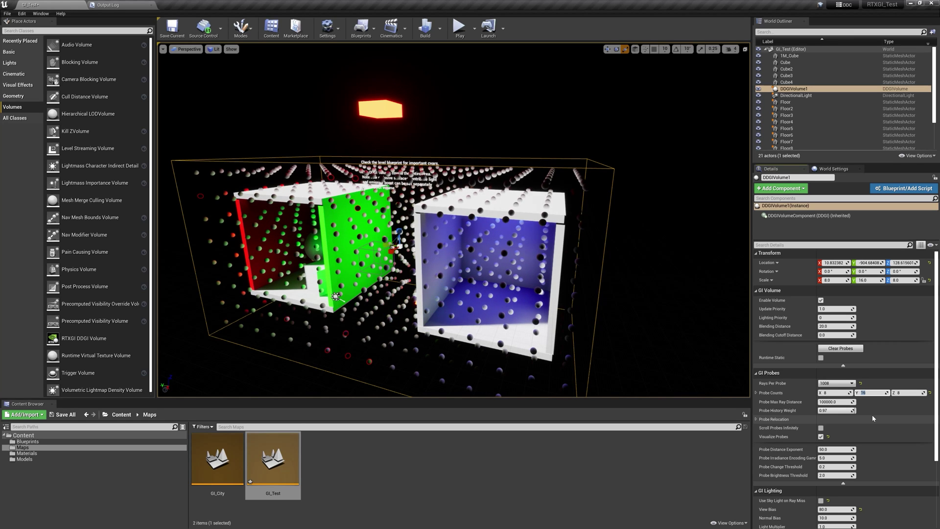
View the probes inside the room with the green sphere, and set the volume's probe counts to X 5, Y 11, Z 5.
{"action": "right_click_drag", "start_coordinate": [685, 254], "coordinate": [661, 306]}
{"action": "key", "text": "a"}
{"action": "key", "text": "w"}
{"action": "right_click_drag", "start_coordinate": [403, 211], "coordinate": [522, 211]}
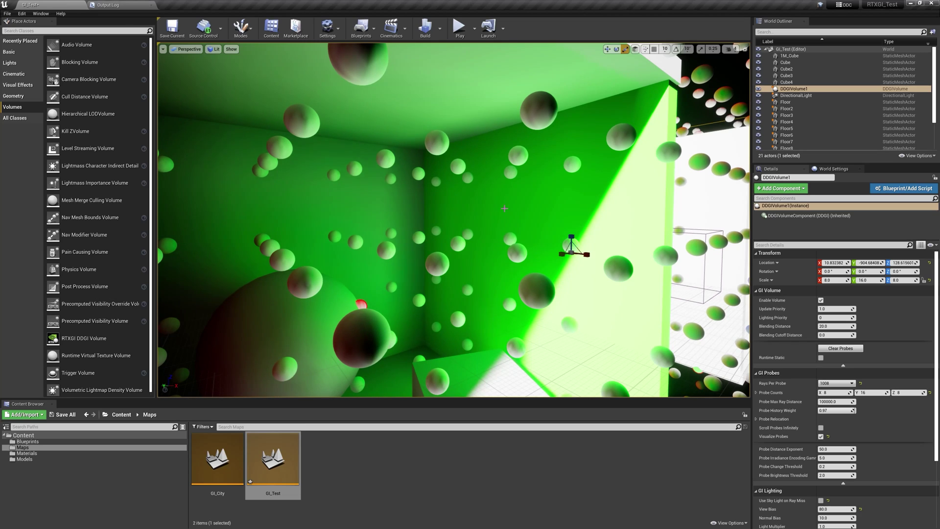
{"action": "left_click", "coordinate": [832, 392]}
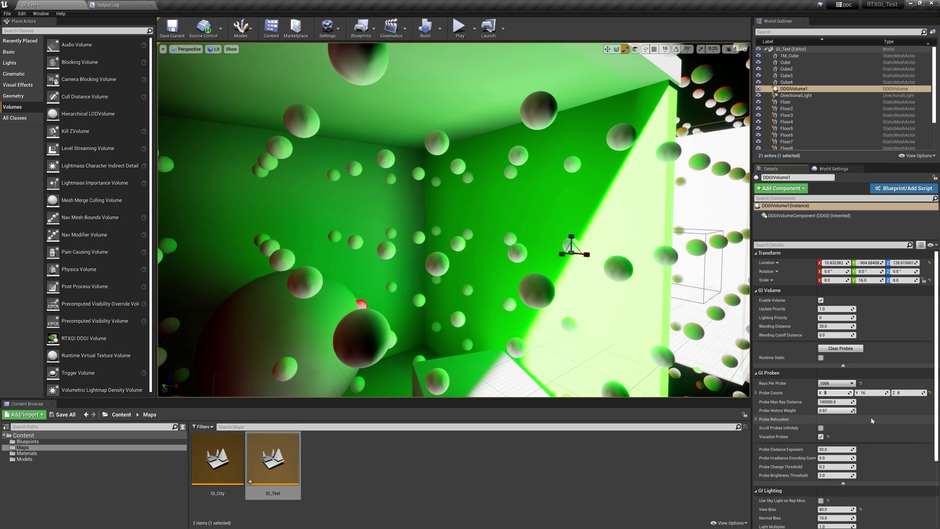
{"action": "key", "text": "Tab"}
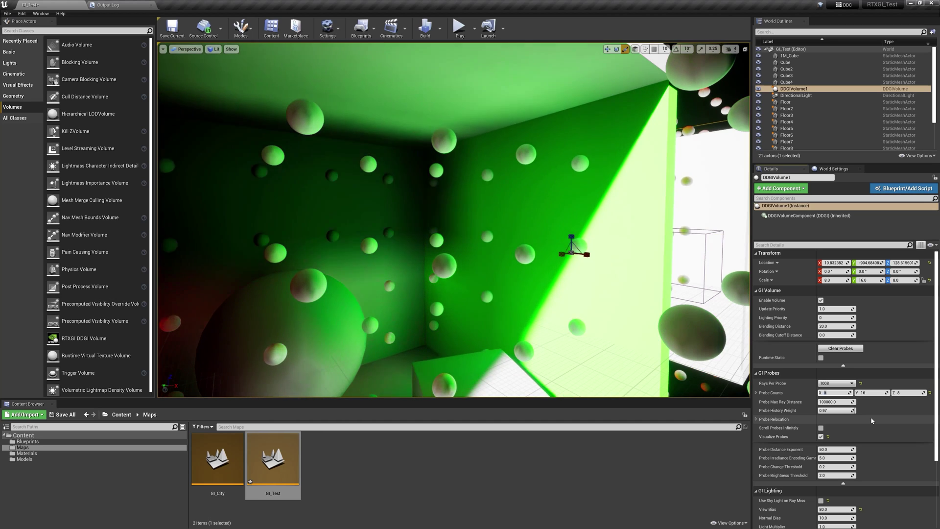
{"action": "type", "text": "11"}
{"action": "key", "text": "Return"}
{"action": "left_click", "coordinate": [909, 392]}
{"action": "type", "text": "5"}
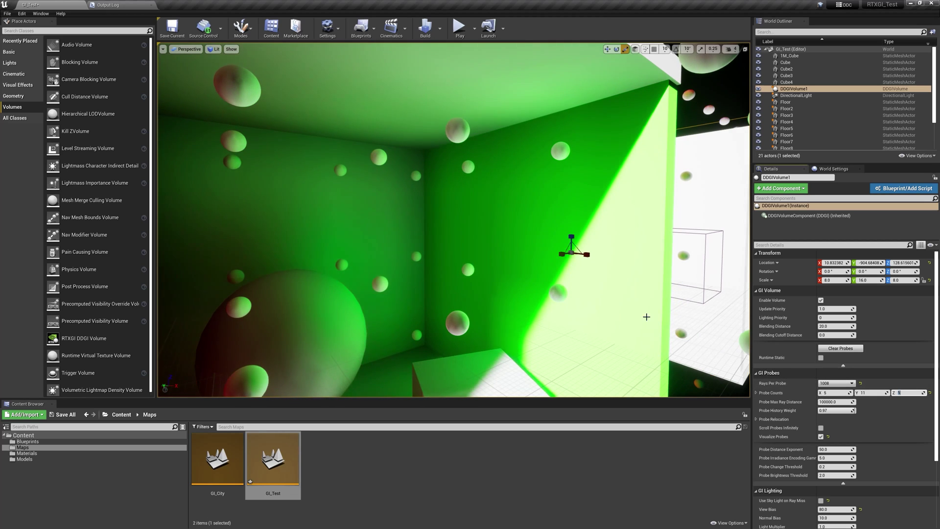
View the probes in the blue-lit room and turn off Visualize Probes for the DDGI volume.
{"action": "key", "text": "s"}
{"action": "right_click_drag", "start_coordinate": [644, 315], "coordinate": [656, 294]}
{"action": "key", "text": "s"}
{"action": "key", "text": "d"}
{"action": "right_click_drag", "start_coordinate": [524, 220], "coordinate": [650, 307]}
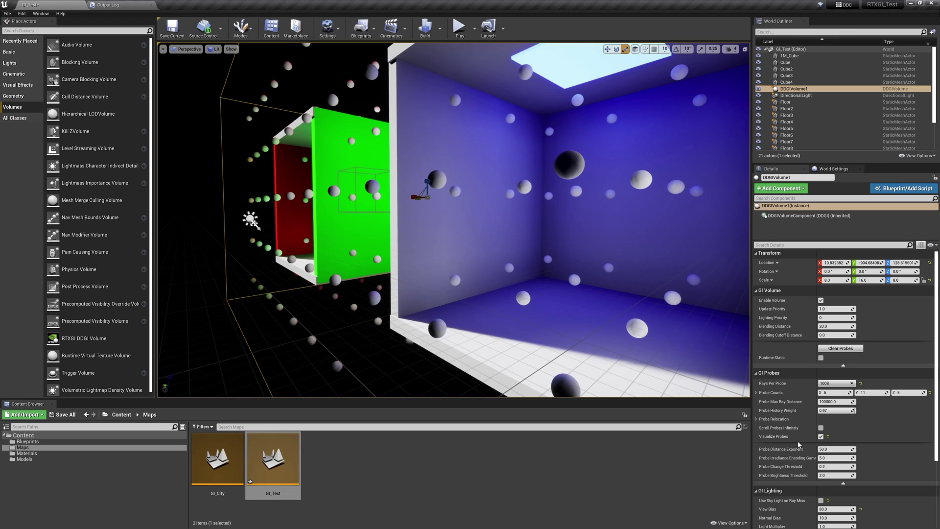
{"action": "left_click", "coordinate": [820, 436]}
Open the GI_City sample level, look over the city, play the level in the editor and stop it.
{"action": "mouse_move", "coordinate": [453, 220]}
{"action": "right_mouse_down"}
{"action": "mouse_move", "coordinate": [490, 220]}
{"action": "mouse_move", "coordinate": [421, 220]}
{"action": "mouse_move", "coordinate": [431, 210]}
{"action": "mouse_move", "coordinate": [453, 215]}
{"action": "right_mouse_up"}
{"action": "right_click_drag", "start_coordinate": [349, 111], "coordinate": [387, 116]}
{"action": "right_click_drag", "start_coordinate": [578, 249], "coordinate": [522, 250]}
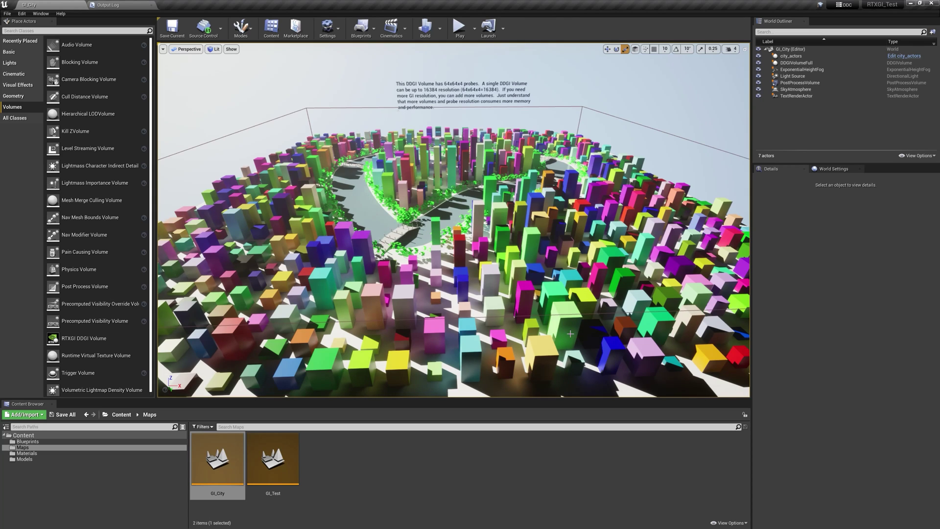
{"action": "right_click_drag", "start_coordinate": [391, 293], "coordinate": [460, 294]}
{"action": "left_click", "coordinate": [460, 27]}
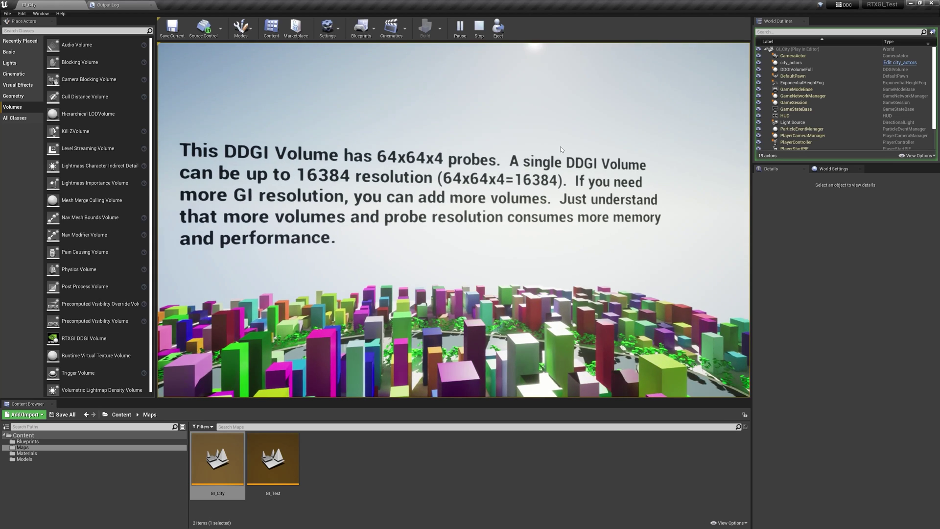
{"action": "key", "text": "Escape"}
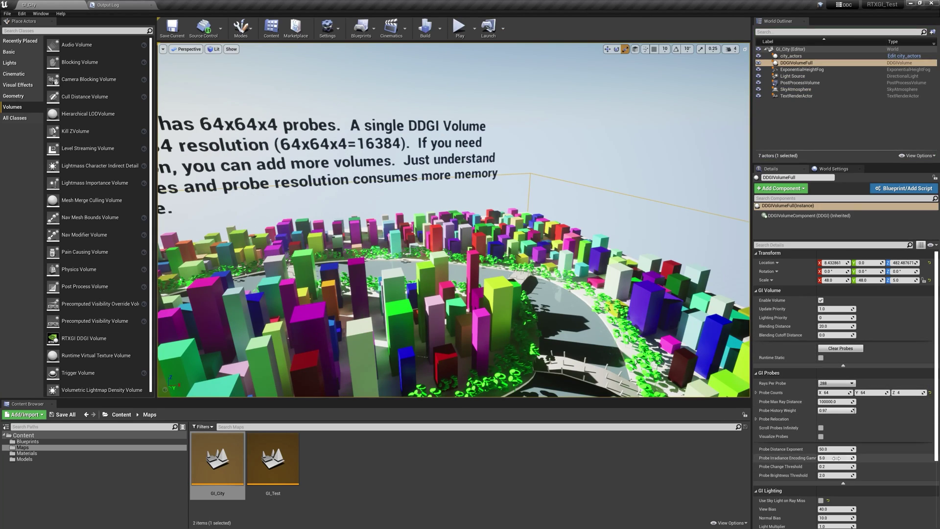
Enable Visualize Probes on the DDGIVolumeFull volume and inspect the probes above and between the city buildings.
{"action": "left_click", "coordinate": [821, 436]}
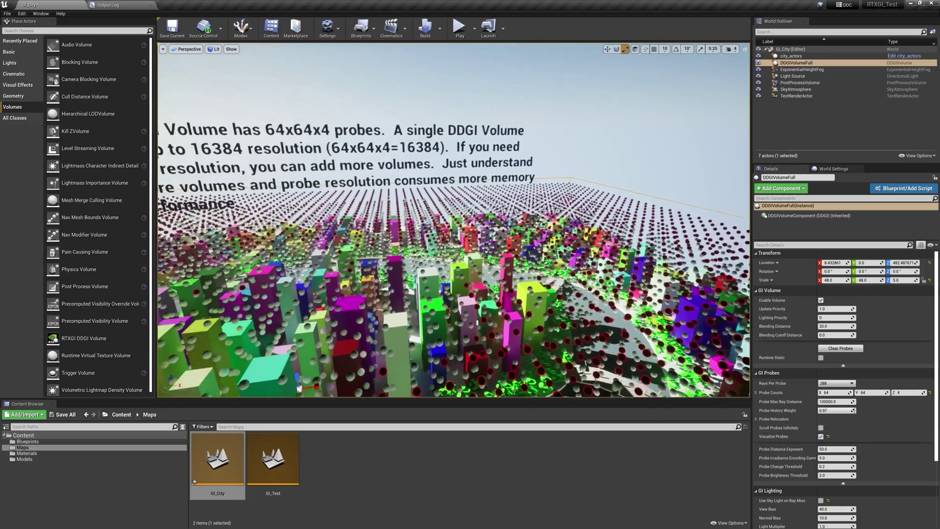
{"action": "right_click_drag", "start_coordinate": [453, 219], "coordinate": [352, 183]}
{"action": "right_click_drag", "start_coordinate": [496, 203], "coordinate": [630, 330]}
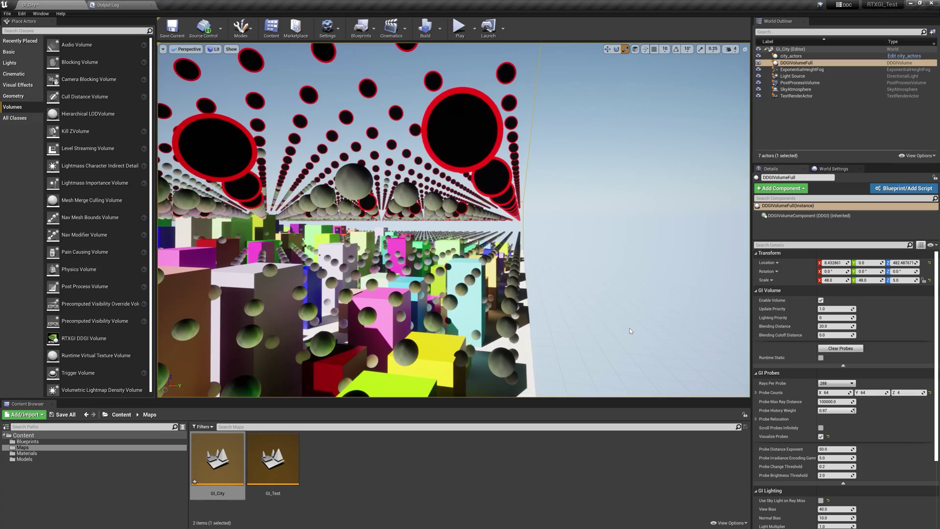
{"action": "right_click_drag", "start_coordinate": [453, 219], "coordinate": [243, 240]}
{"action": "right_click_drag", "start_coordinate": [482, 210], "coordinate": [387, 242]}
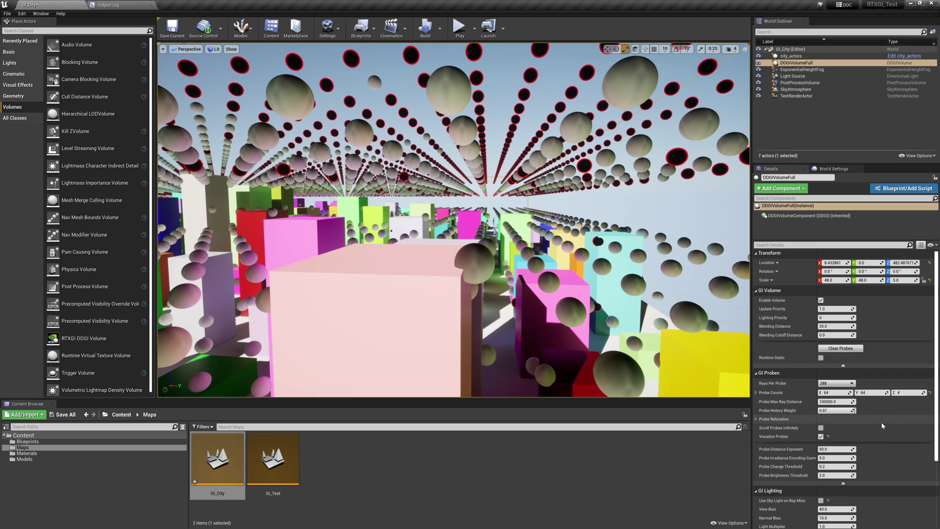
Expand DDGIVolumeFull's Probe Relocation settings, disable Automatic Probe Relocation to compare the probe placement around the buildings, and enable it again.
{"action": "scroll", "coordinate": [897, 438], "scroll_direction": "down", "scroll_amount": 3}
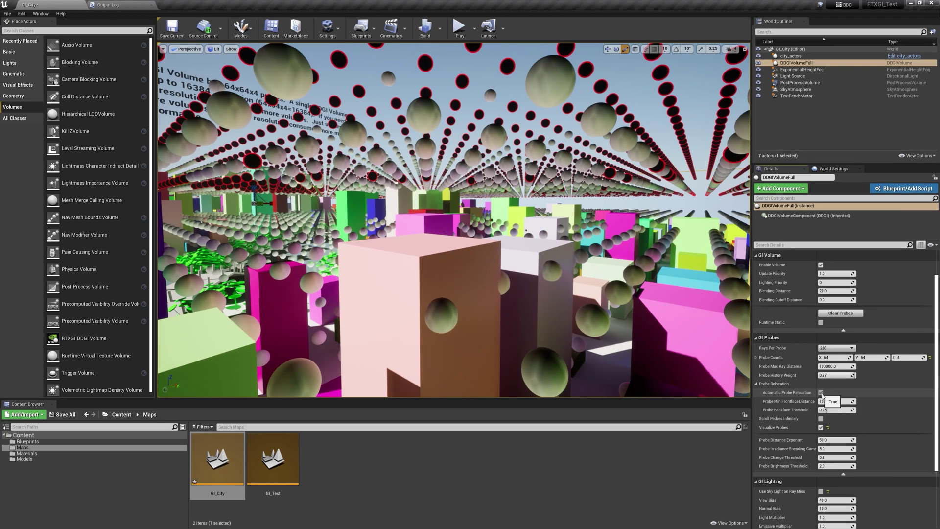
{"action": "mouse_move", "coordinate": [540, 307]}
{"action": "right_mouse_down"}
{"action": "mouse_move", "coordinate": [425, 312]}
{"action": "mouse_move", "coordinate": [576, 310]}
{"action": "mouse_move", "coordinate": [538, 305]}
{"action": "right_mouse_up"}
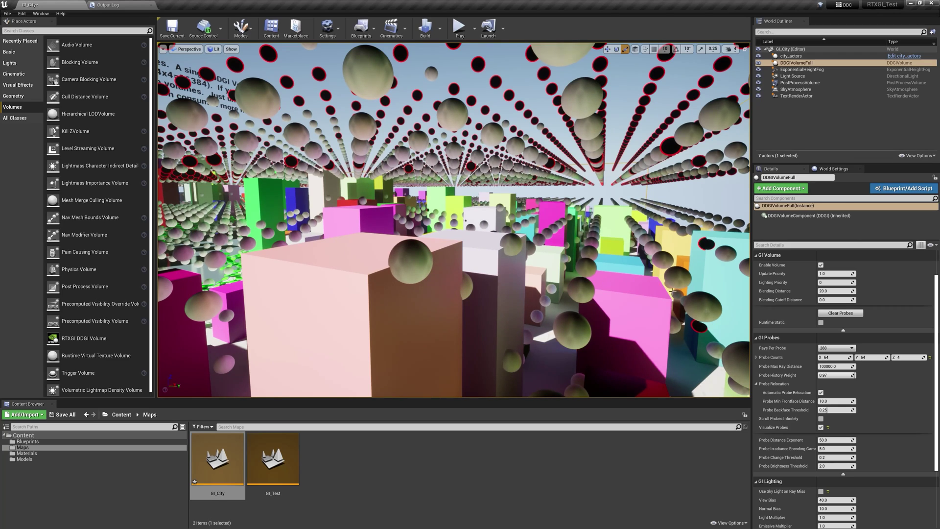
{"action": "left_click", "coordinate": [820, 392]}
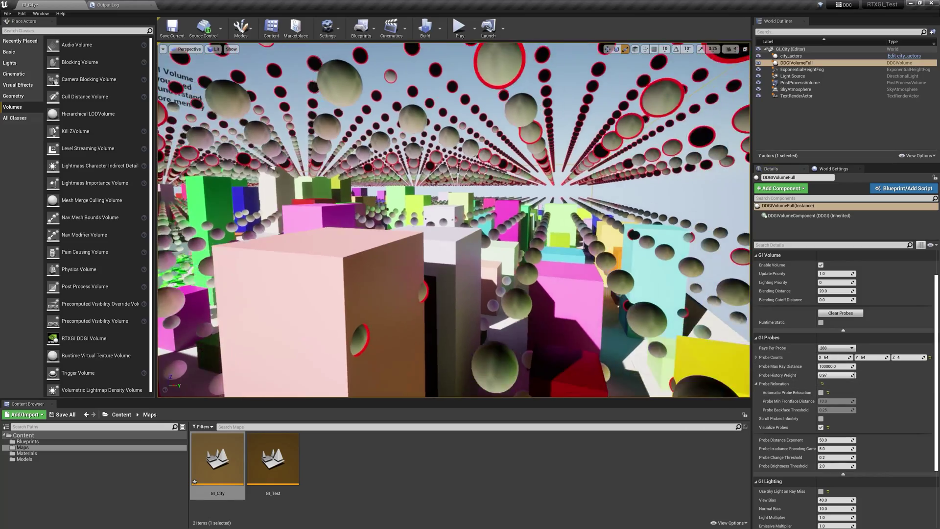
{"action": "key", "text": "d"}
{"action": "mouse_move", "coordinate": [453, 220]}
{"action": "right_mouse_down"}
{"action": "mouse_move", "coordinate": [468, 220]}
{"action": "mouse_move", "coordinate": [458, 220]}
{"action": "right_mouse_up"}
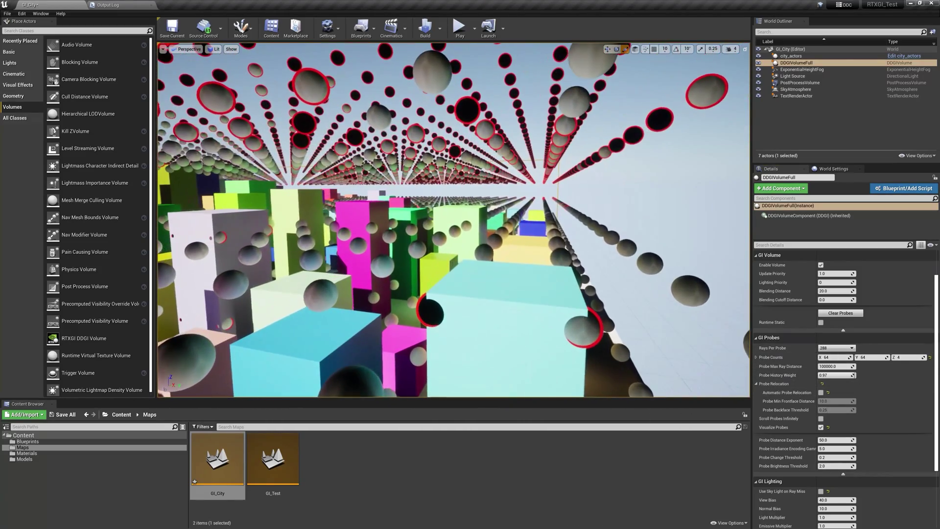
{"action": "right_click_drag", "start_coordinate": [533, 303], "coordinate": [564, 303]}
{"action": "left_click", "coordinate": [821, 392]}
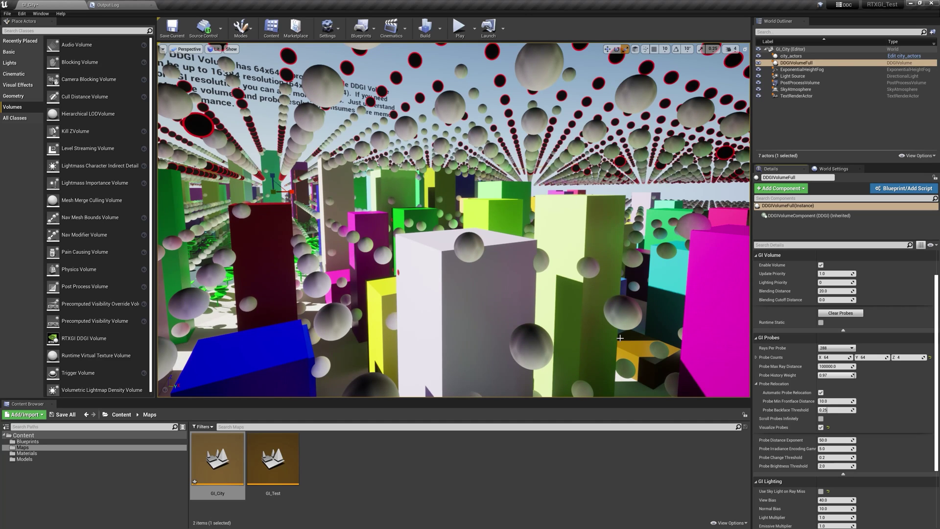
{"action": "mouse_move", "coordinate": [471, 314]}
{"action": "right_mouse_down"}
{"action": "mouse_move", "coordinate": [235, 303]}
{"action": "mouse_move", "coordinate": [483, 305]}
{"action": "right_mouse_up"}
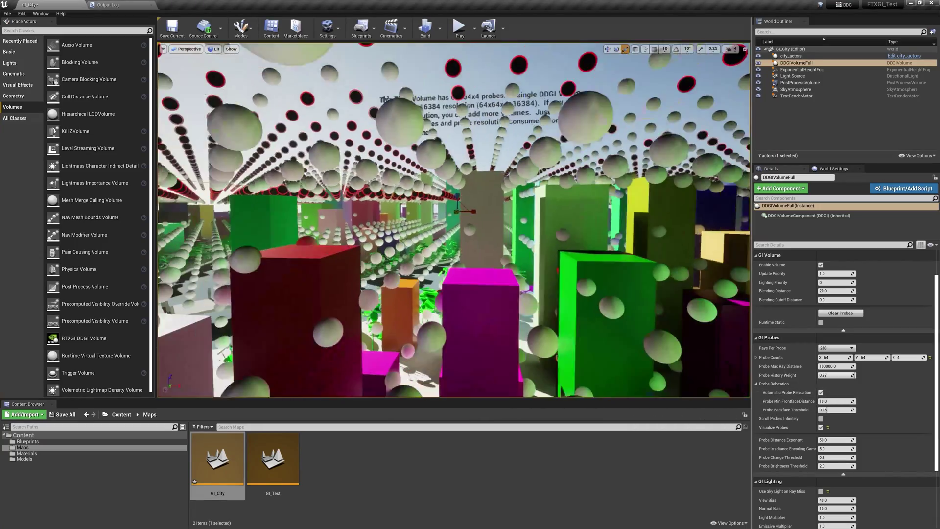